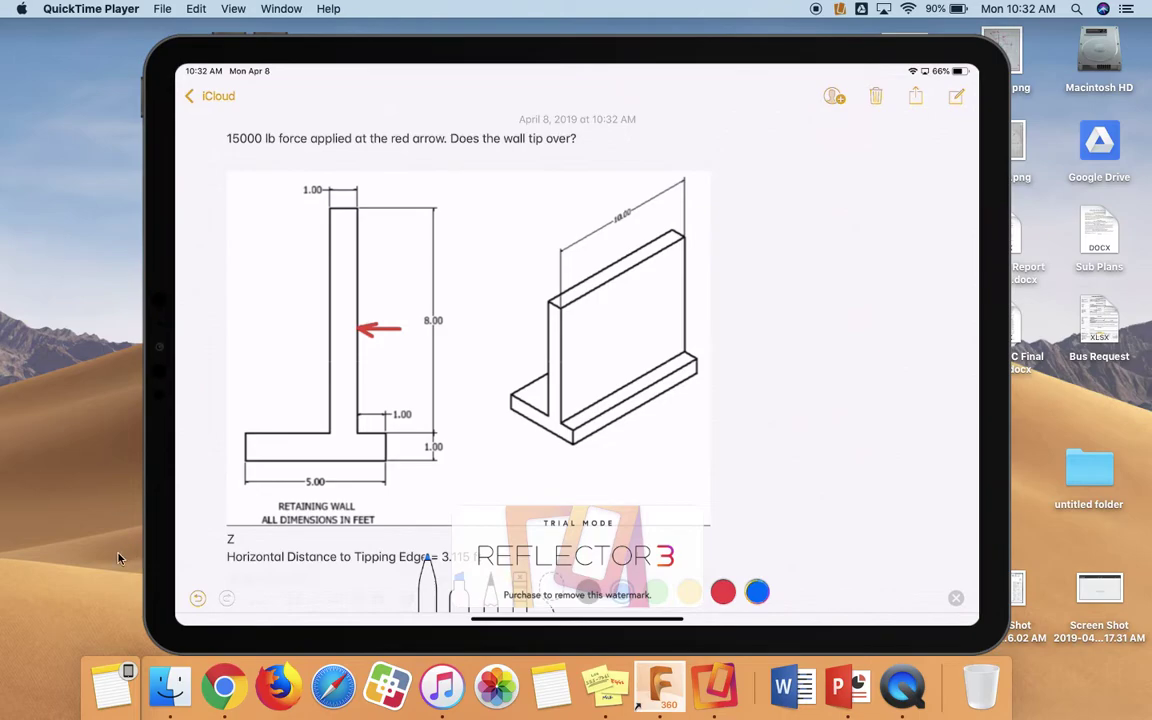
# - Open a new Google Chrome window alongside the mirrored retaining-wall note
pyautogui.click(224, 686)
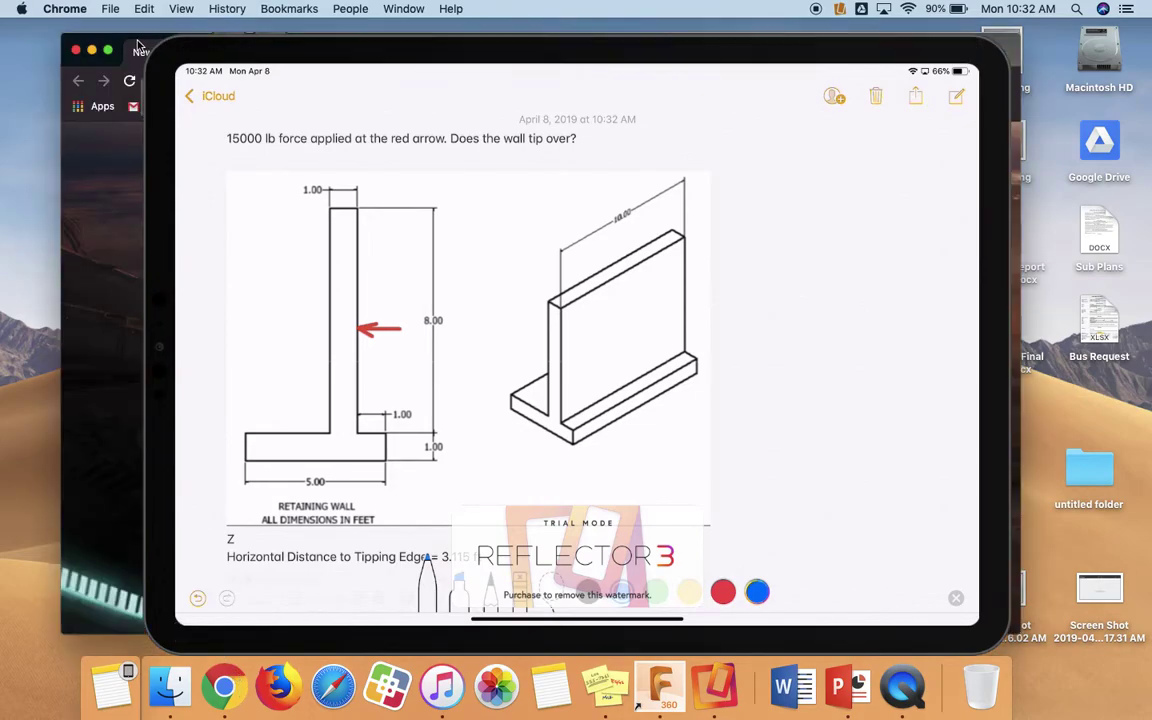
# - Maximize Chrome and open Introduction to Engineering Design from the PLTW Course Library
pyautogui.moveTo(140, 47); pyautogui.dragTo(97, 258)
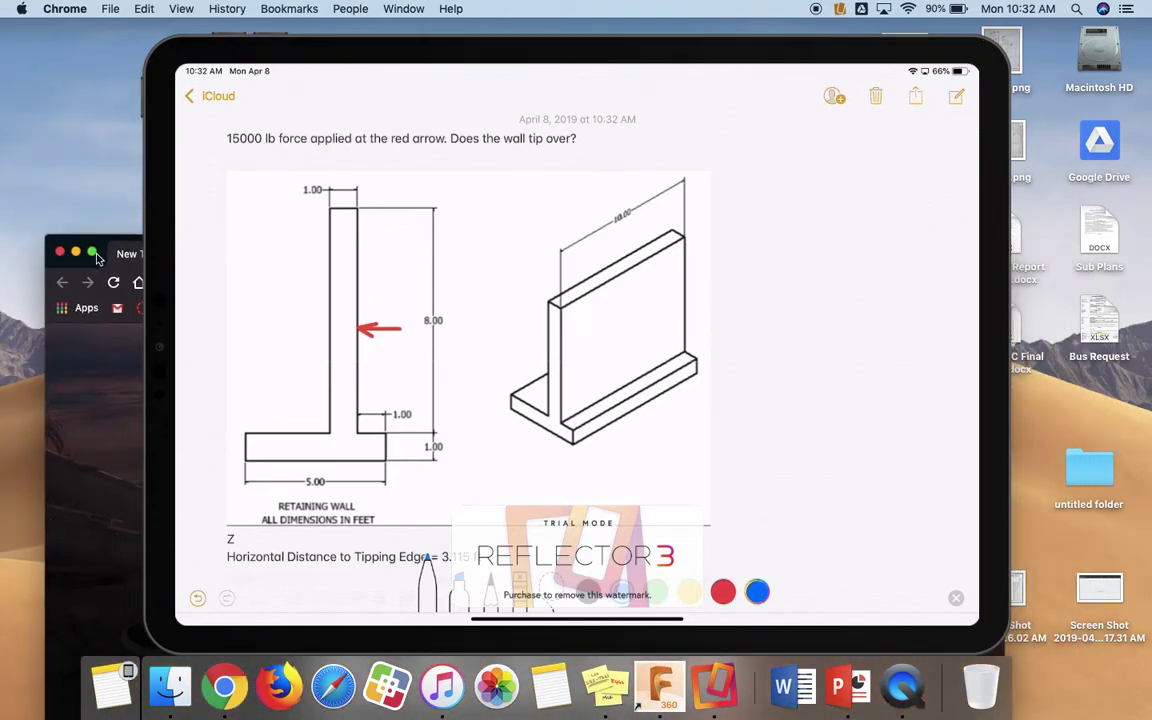
pyautogui.click(93, 254)
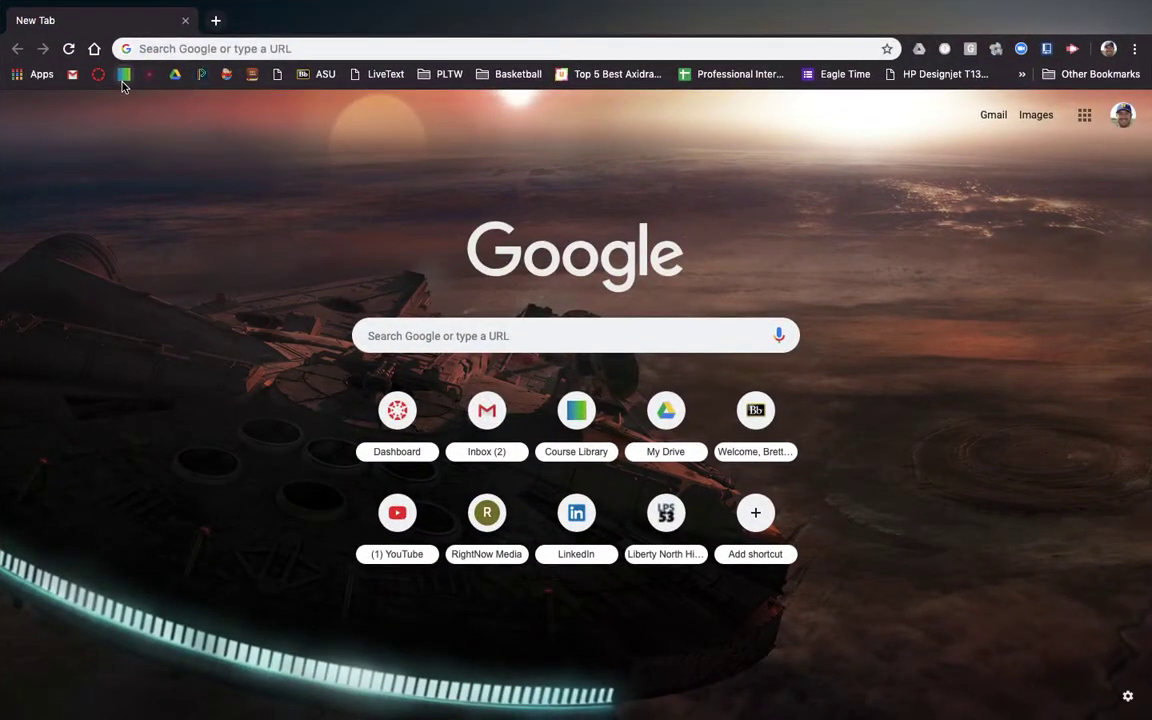
pyautogui.click(123, 76)
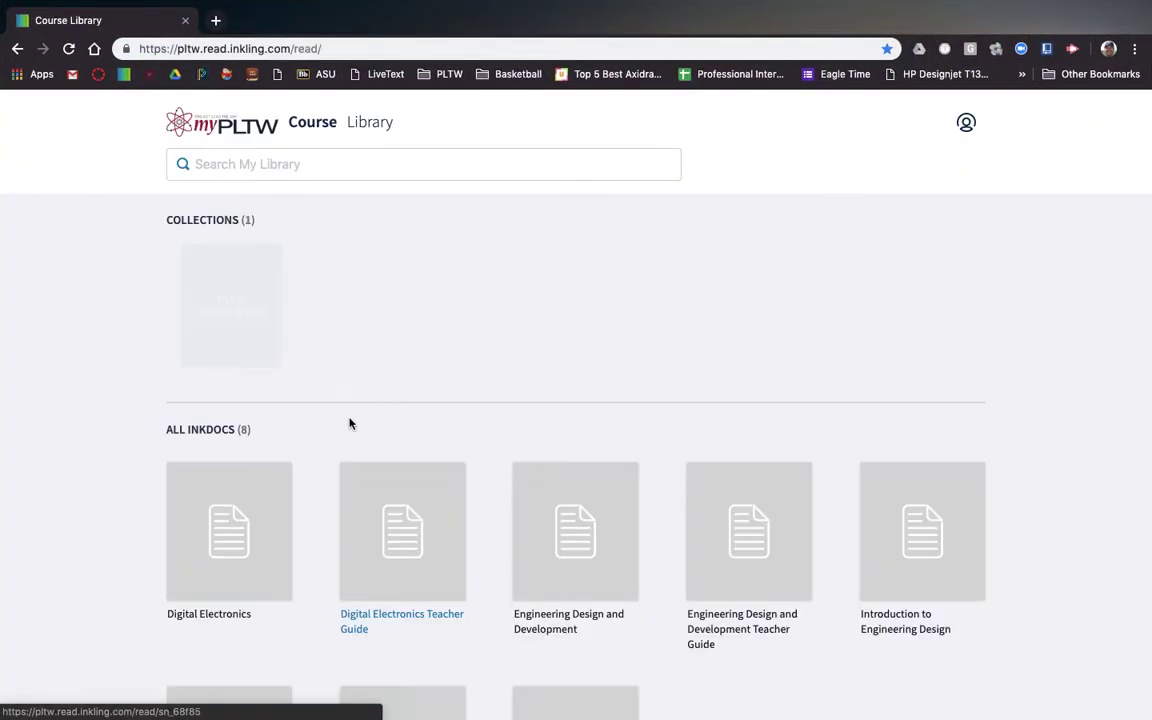
pyautogui.click(922, 540)
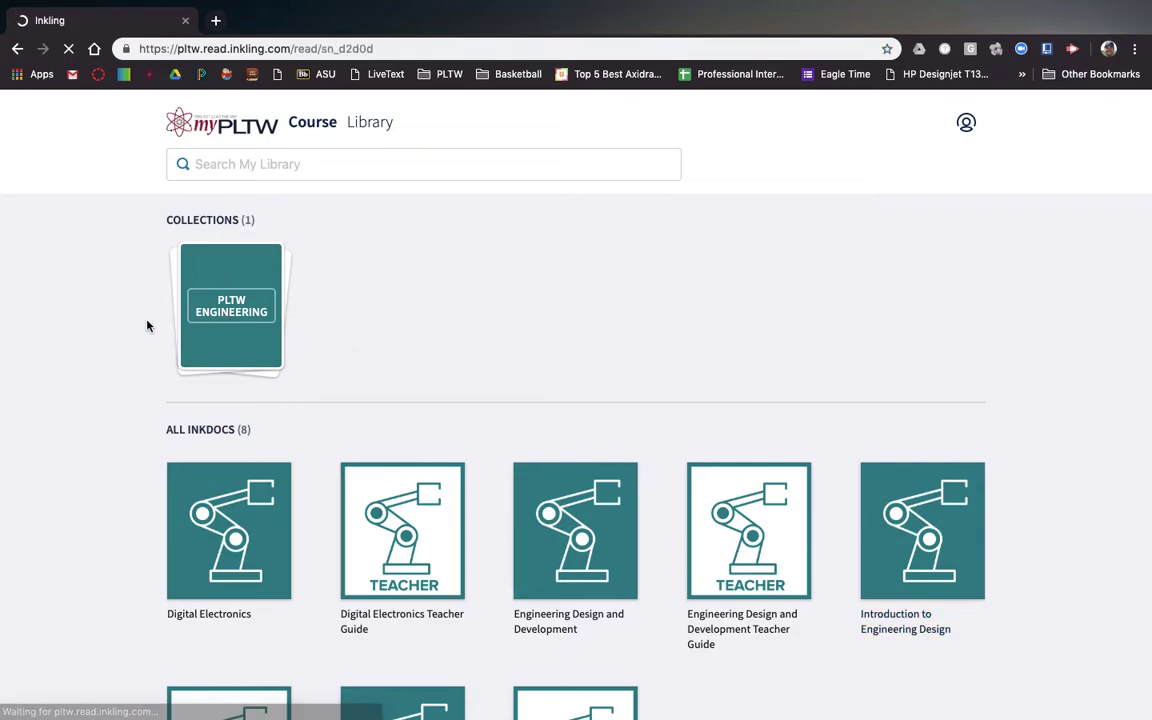
# - Go to Unit 5's Activity 5.7: Force Stability and highlight '4.5 feet up' in step d
pyautogui.scroll(-5, 41, 350)
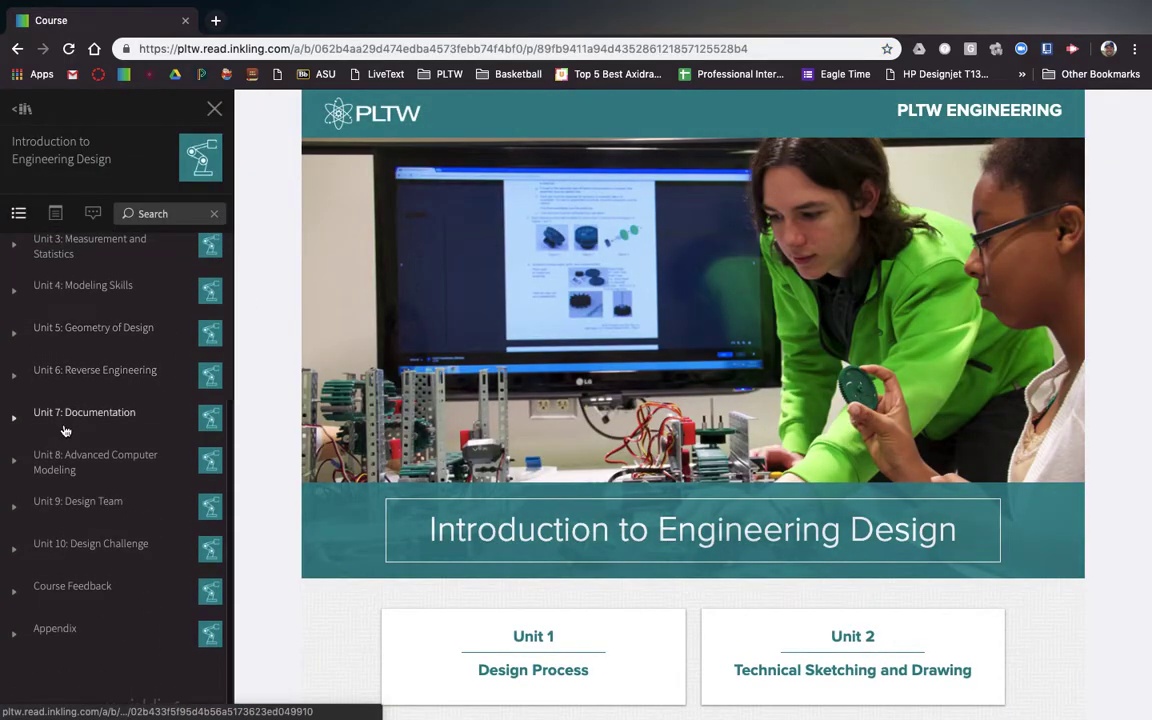
pyautogui.click(60, 328)
pyautogui.scroll(-3, 55, 300)
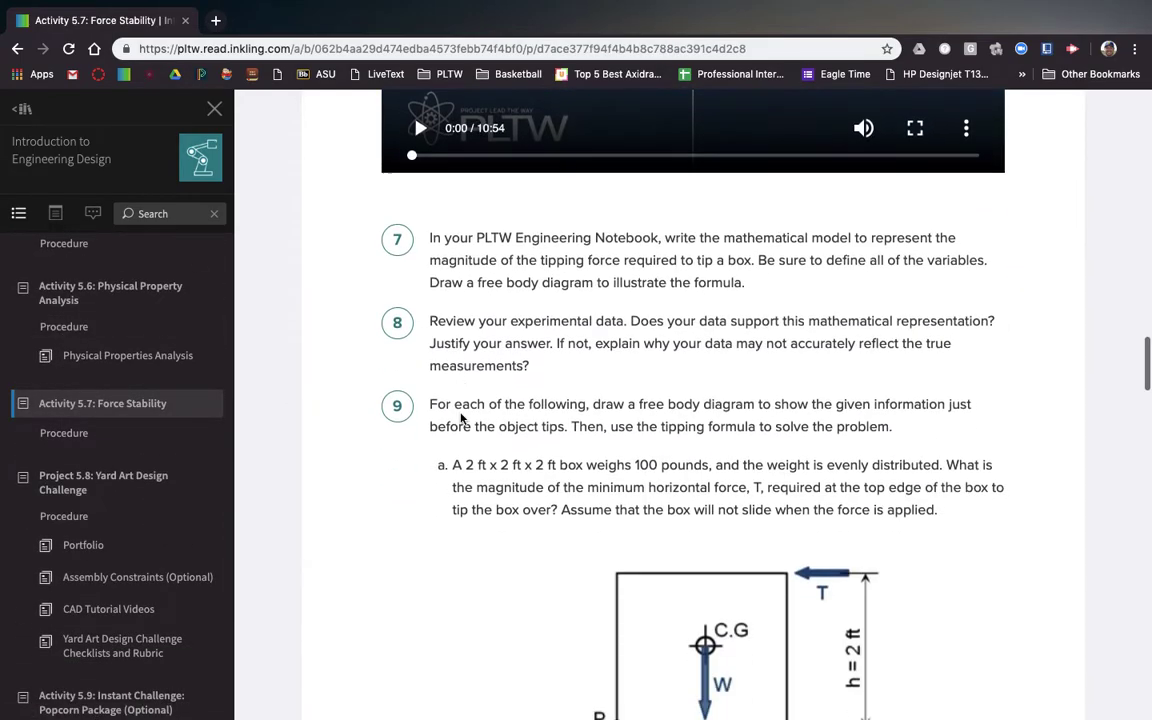
pyautogui.scroll(-20, 460, 417)
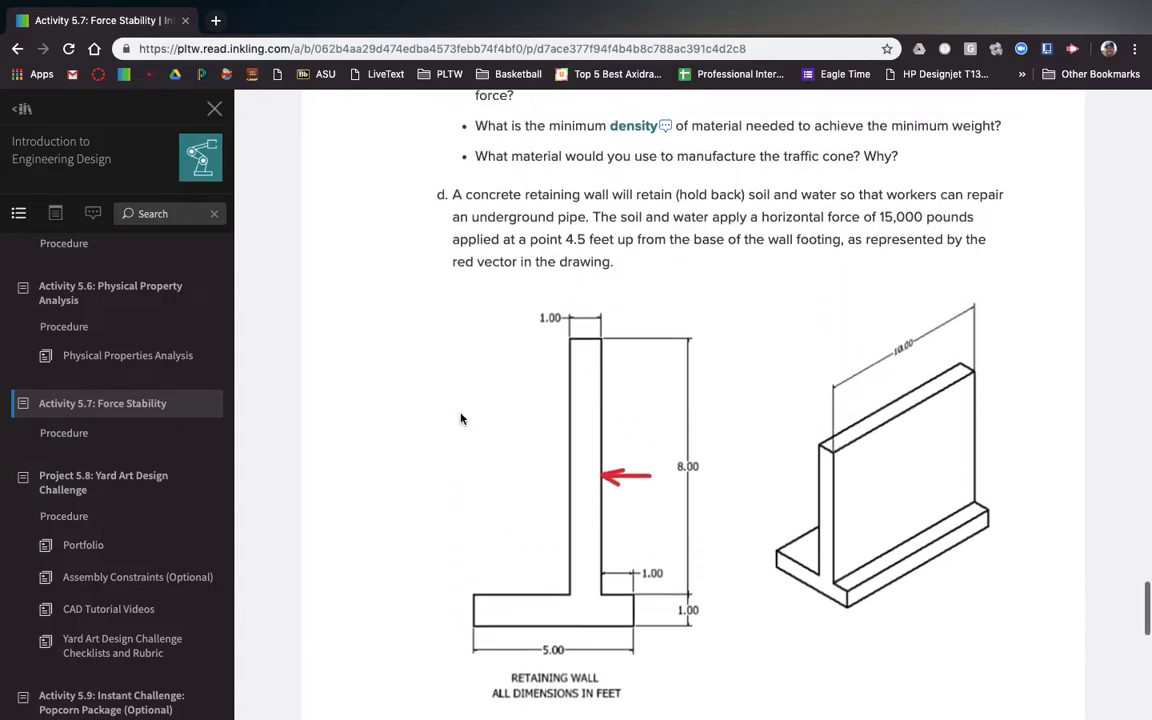
pyautogui.scroll(-1, 460, 417)
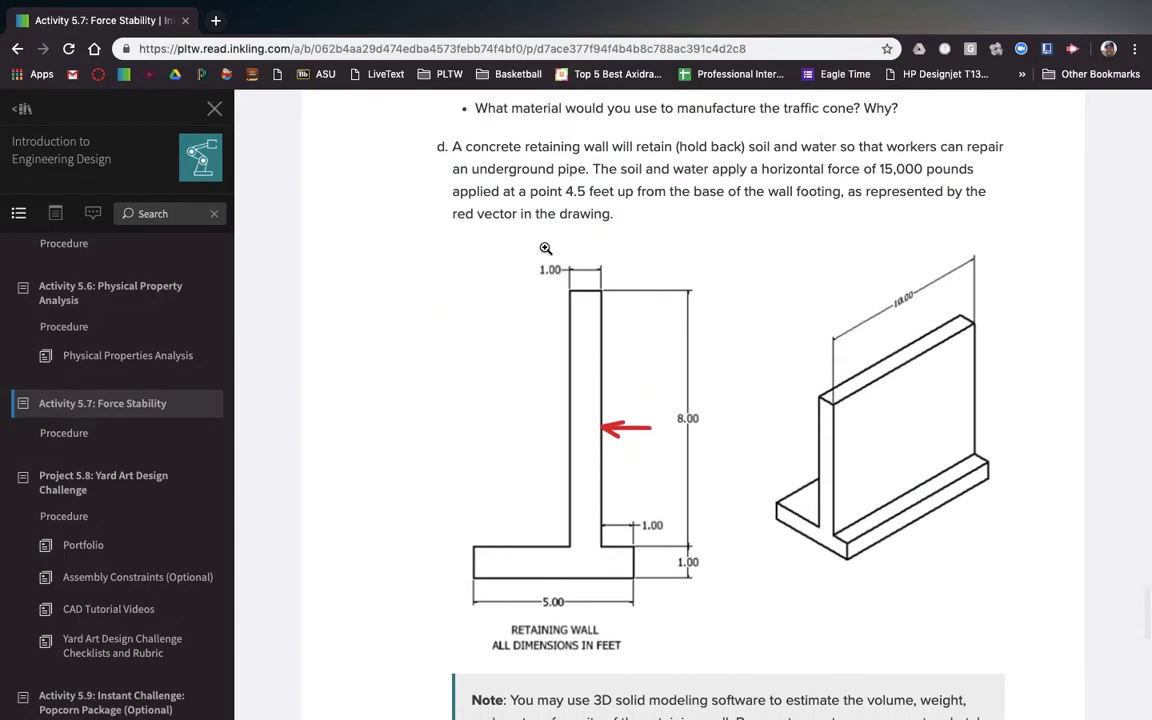
pyautogui.moveTo(566, 191); pyautogui.dragTo(634, 194)
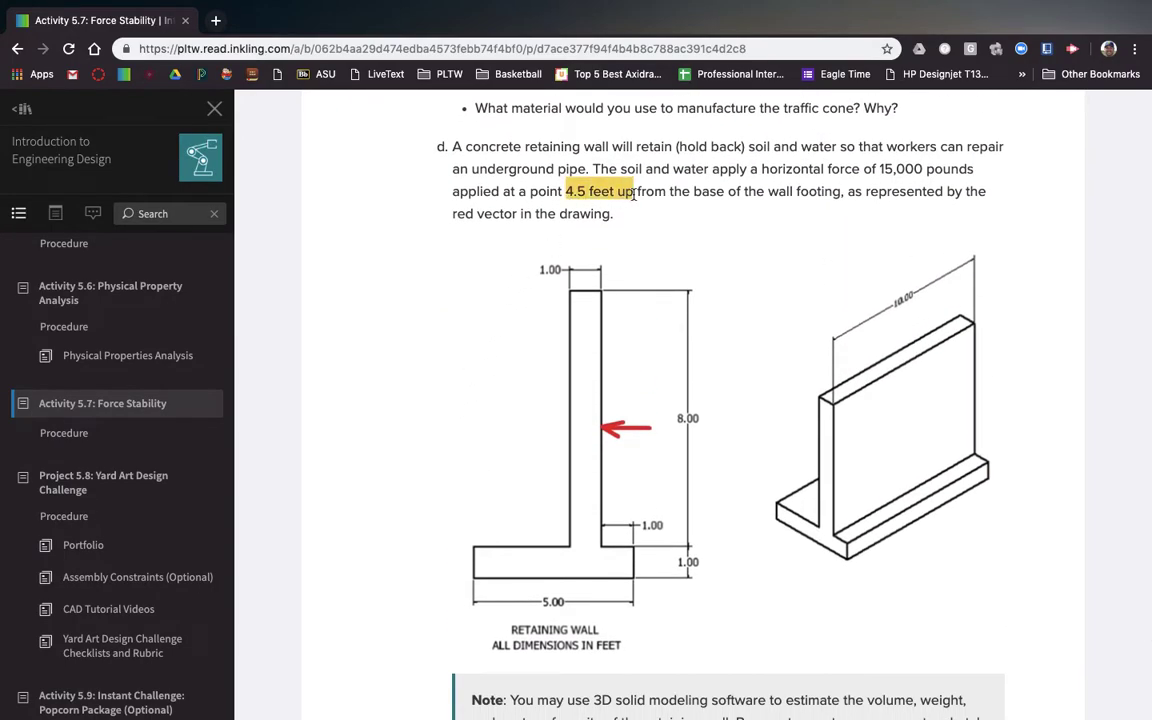
pyautogui.click(500, 218)
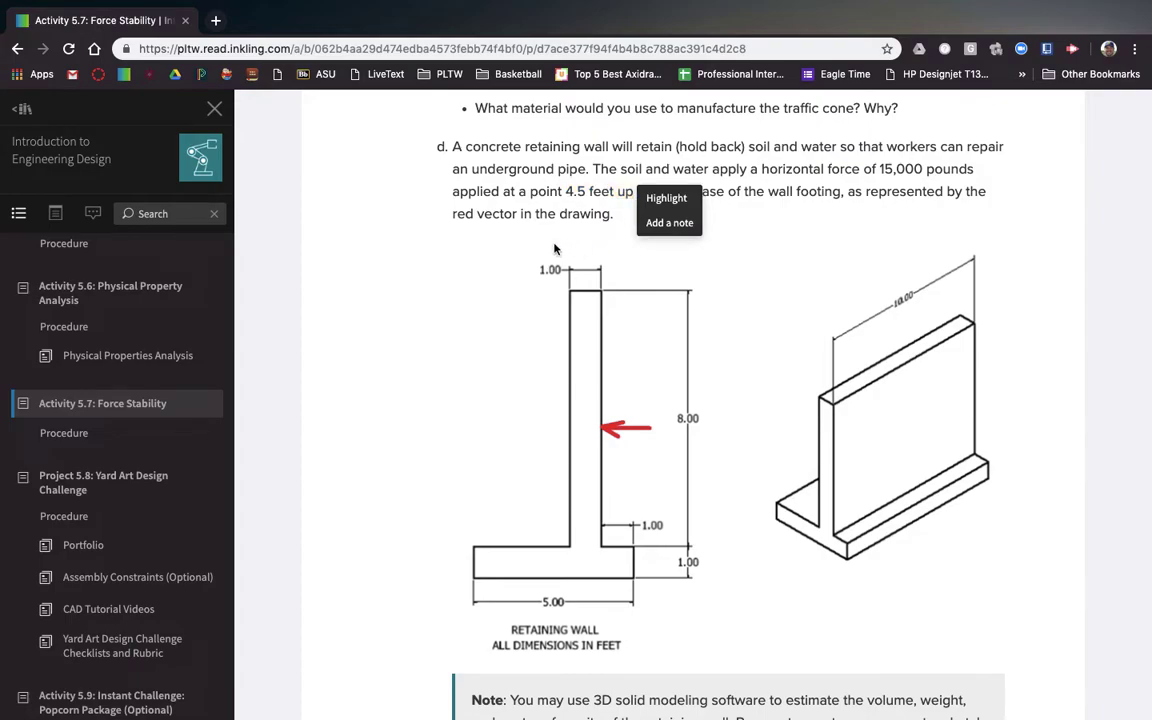
# - Return to the iPad mirror and scroll the note up to the retaining-wall problem
pyautogui.hotkey('ctrl', 'Left')
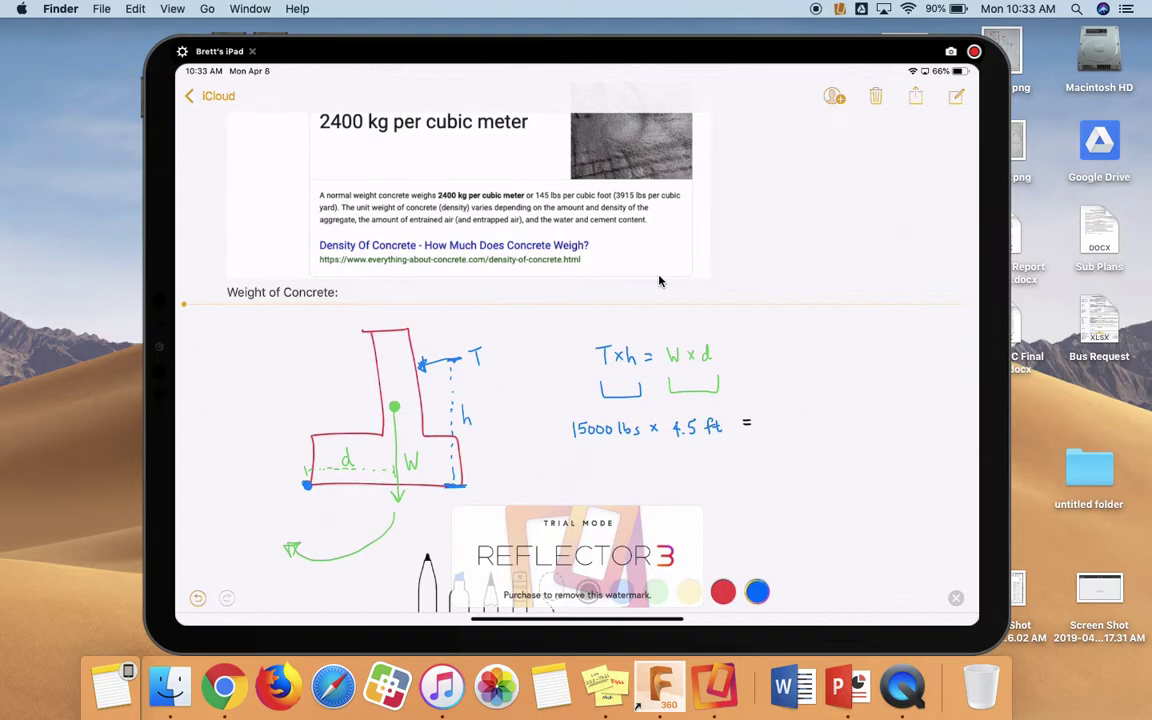
pyautogui.scroll(15, 659, 281)
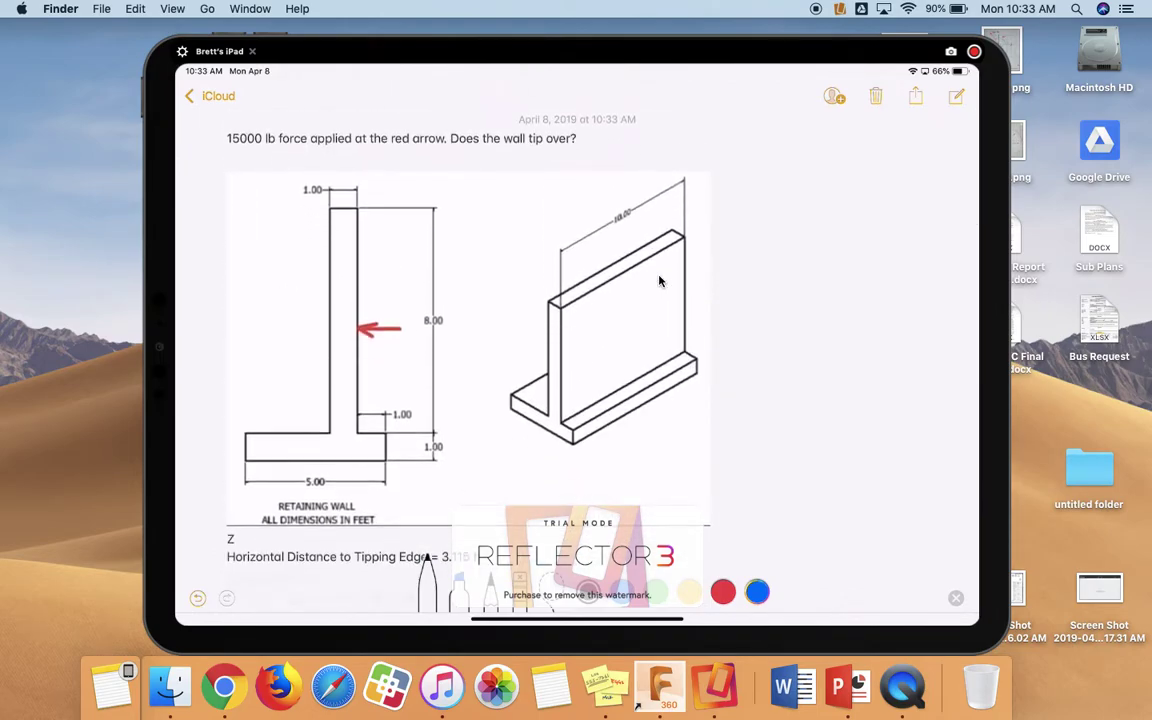
# - In Fusion 360, reset Retaining Wall v3 to home view, angle it, and expand Bodies to show Body1
pyautogui.hotkey('ctrl', 'Left')
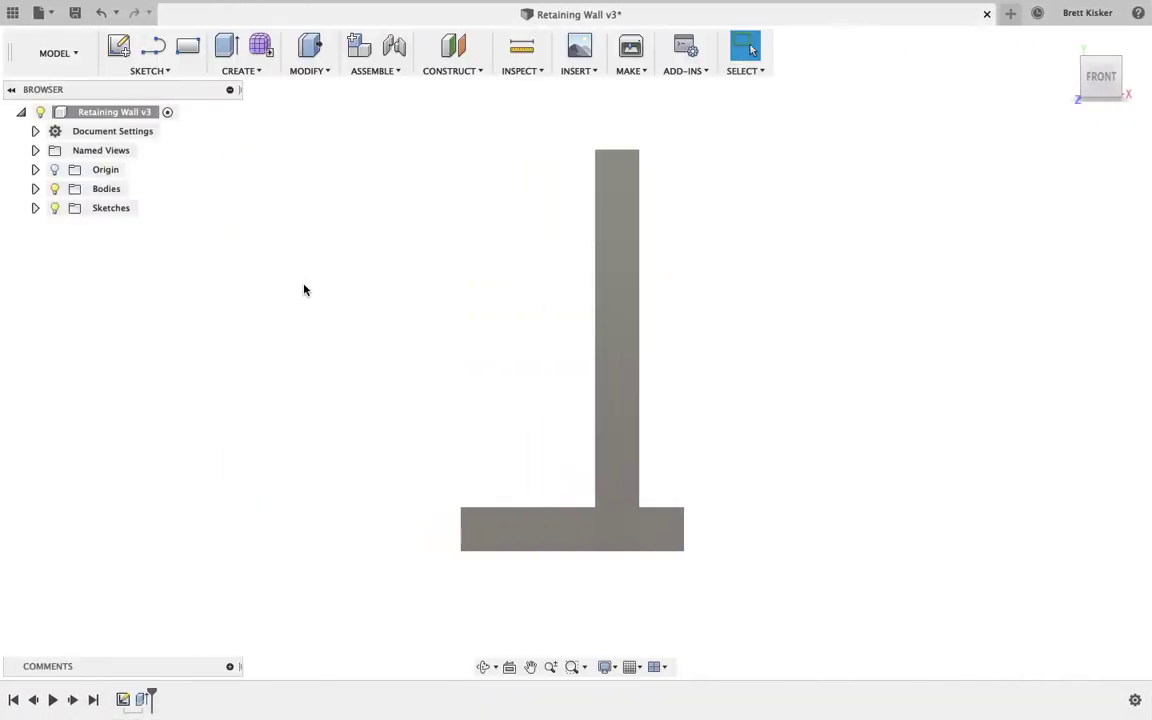
pyautogui.click(1065, 41)
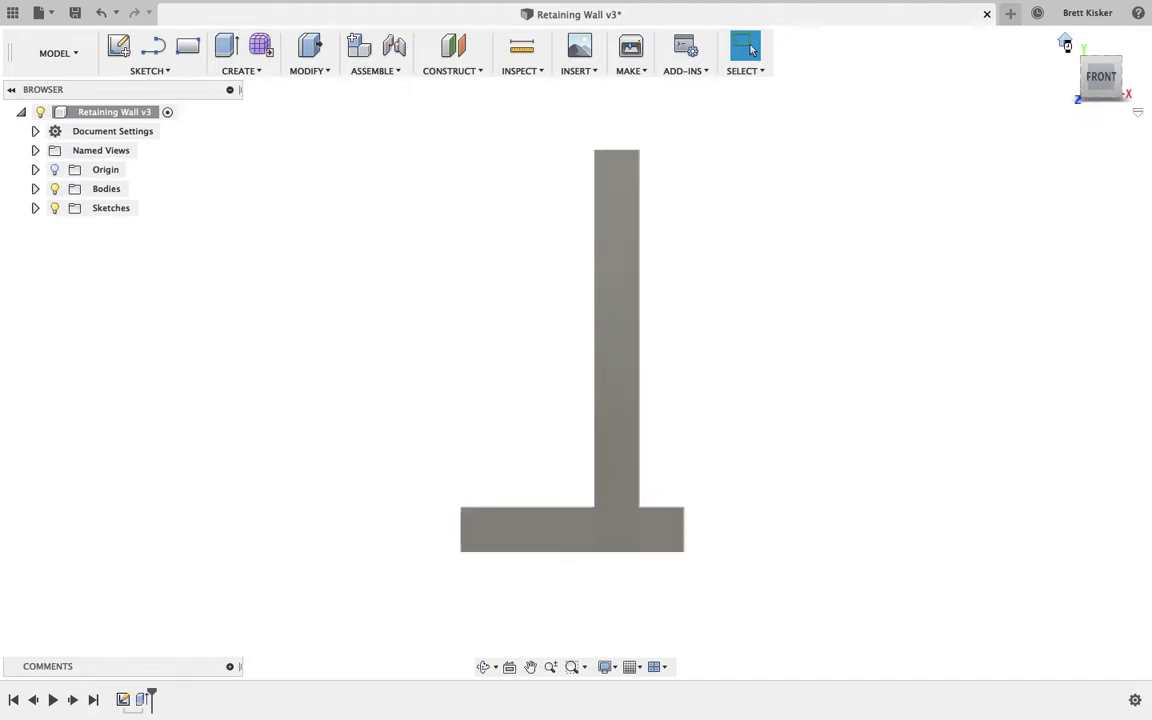
pyautogui.click(1074, 73)
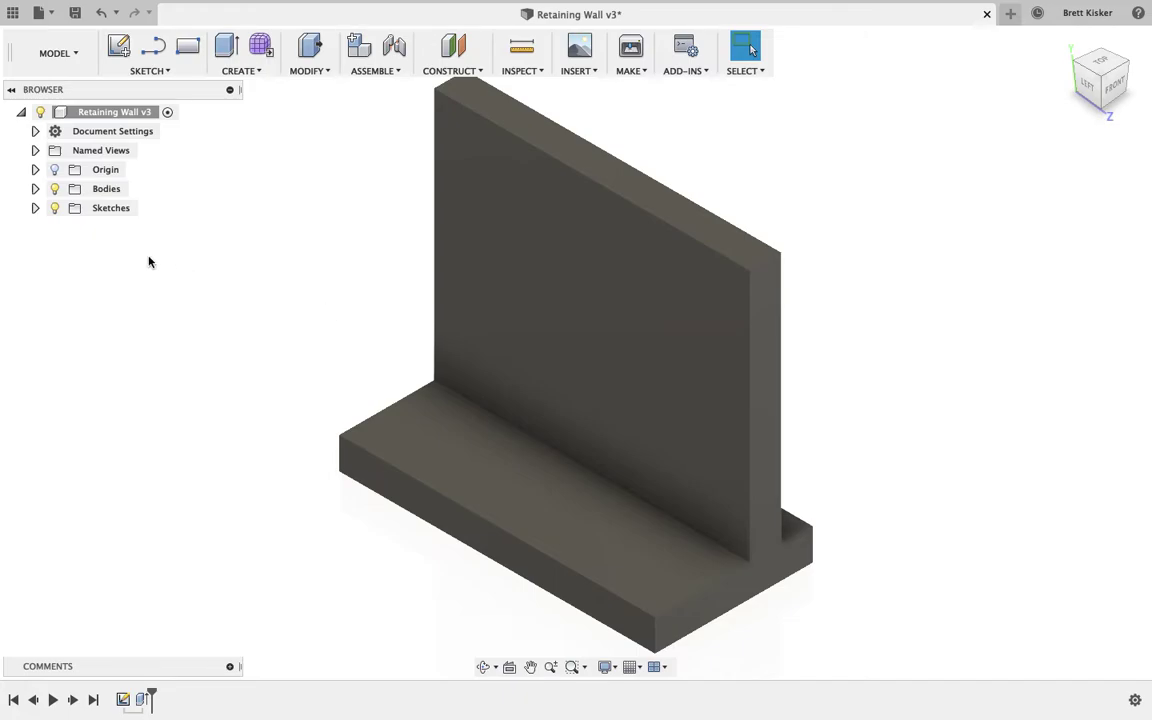
pyautogui.click(35, 189)
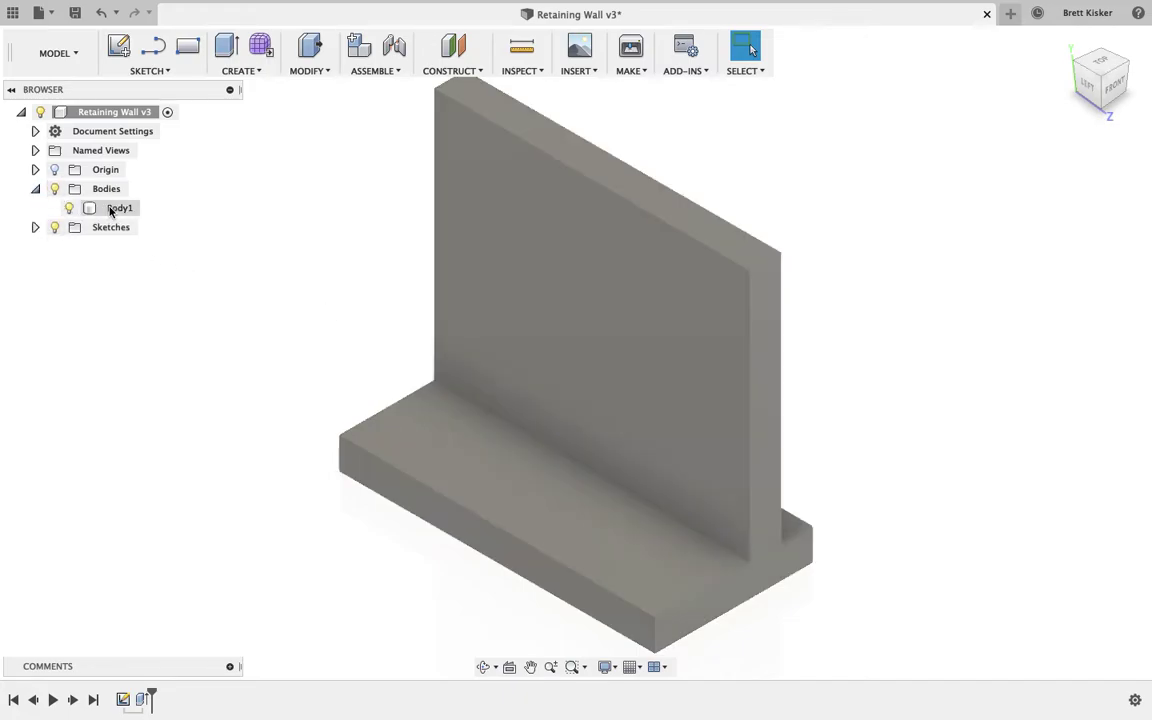
# - Read Body1's properties (130.00 ft^3 volume, center of mass), then return to the iPad mirror
pyautogui.rightClick(111, 210)
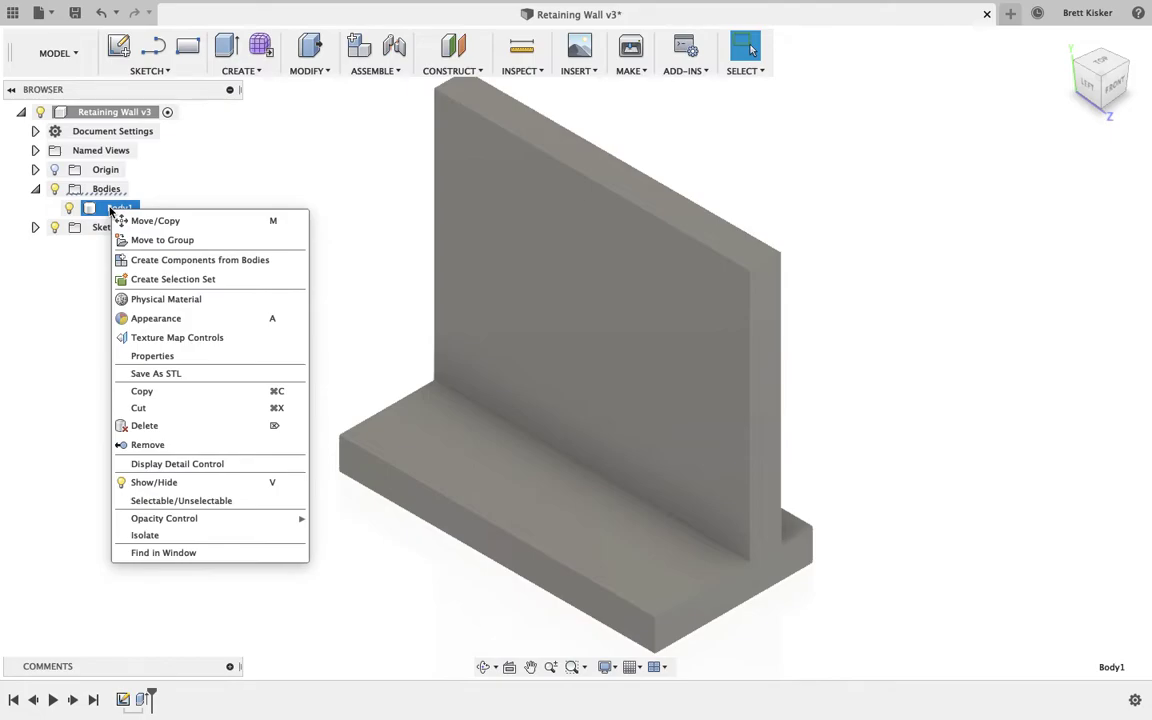
pyautogui.click(145, 357)
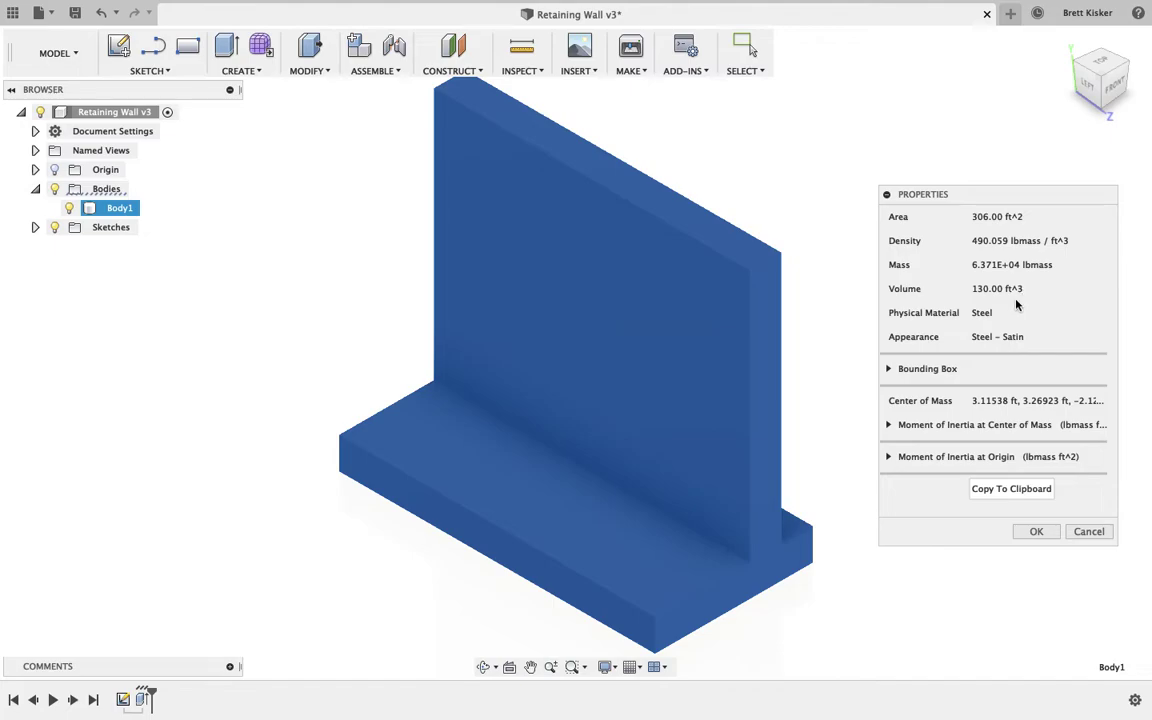
pyautogui.hotkey('ctrl', 'Right')
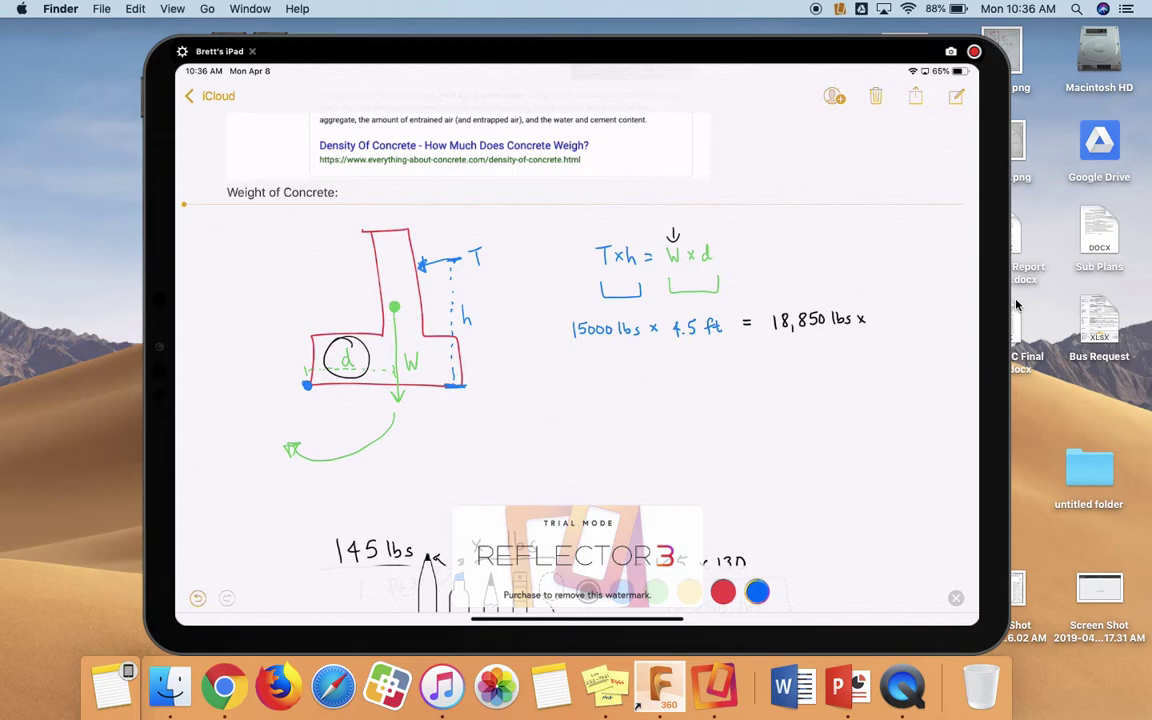
# - Switch back to Fusion 360 with Body1's properties still displayed
pyautogui.hotkey('ctrl', 'Left')
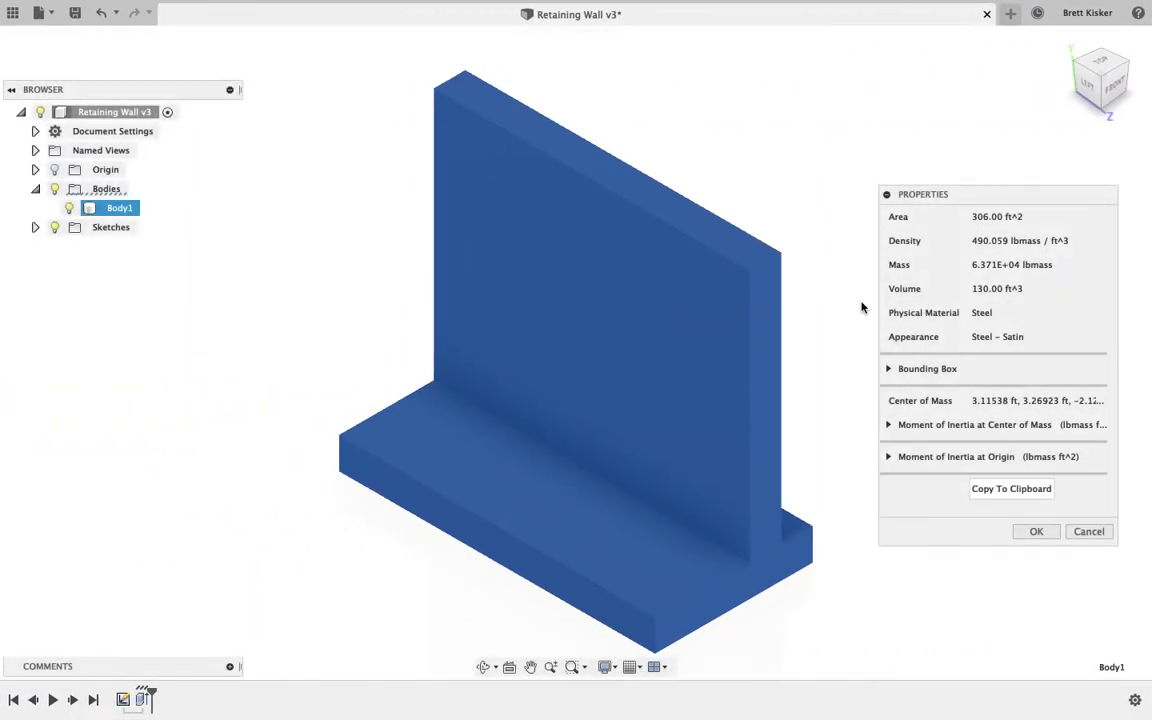
# - Close Body1's properties, add a CenterOfMass3 analysis for Body1, and view the wall from the front
pyautogui.click(373, 257)
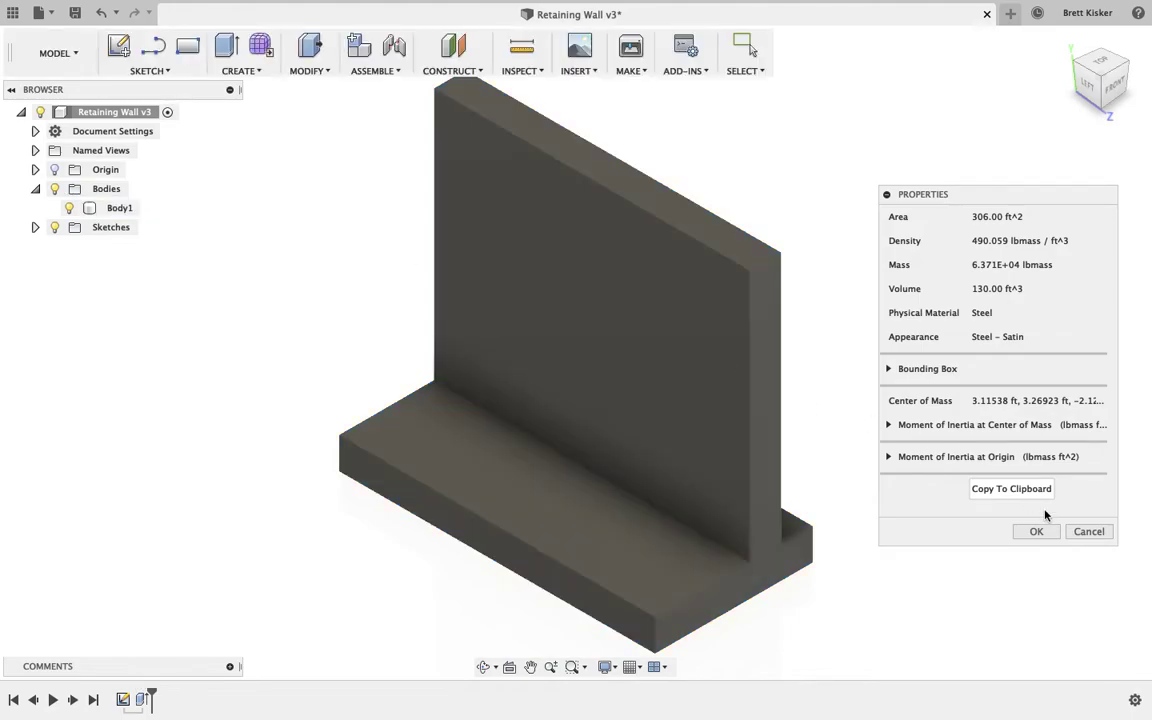
pyautogui.click(1082, 530)
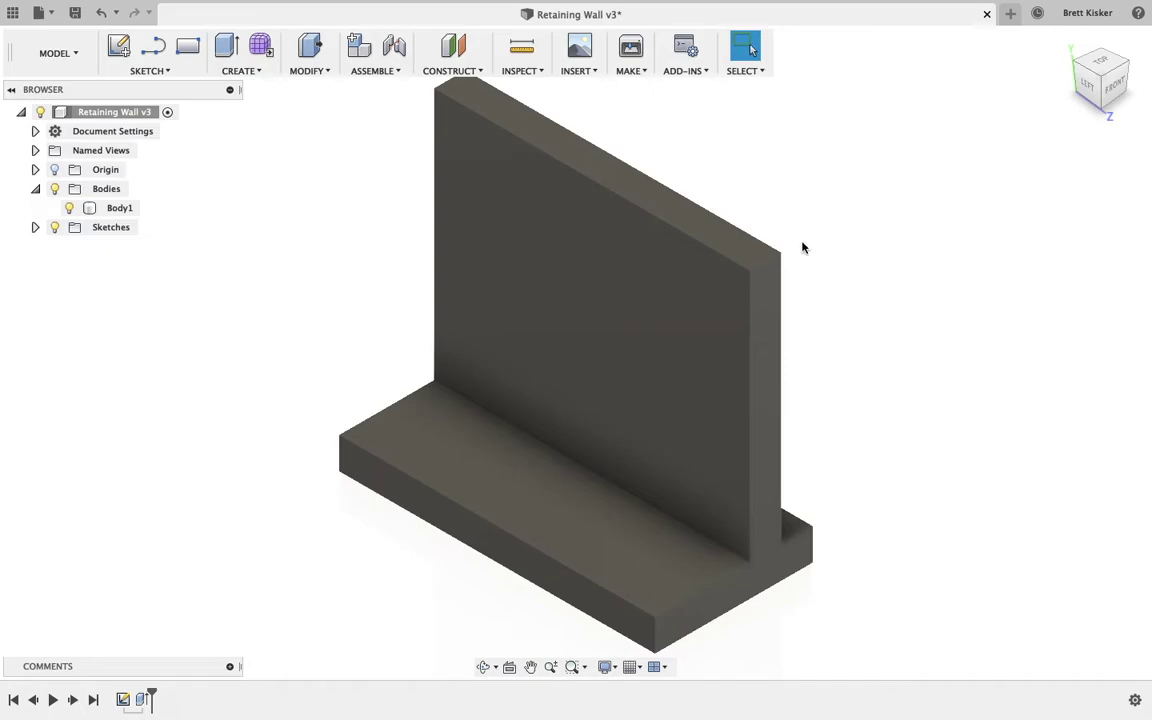
pyautogui.click(524, 73)
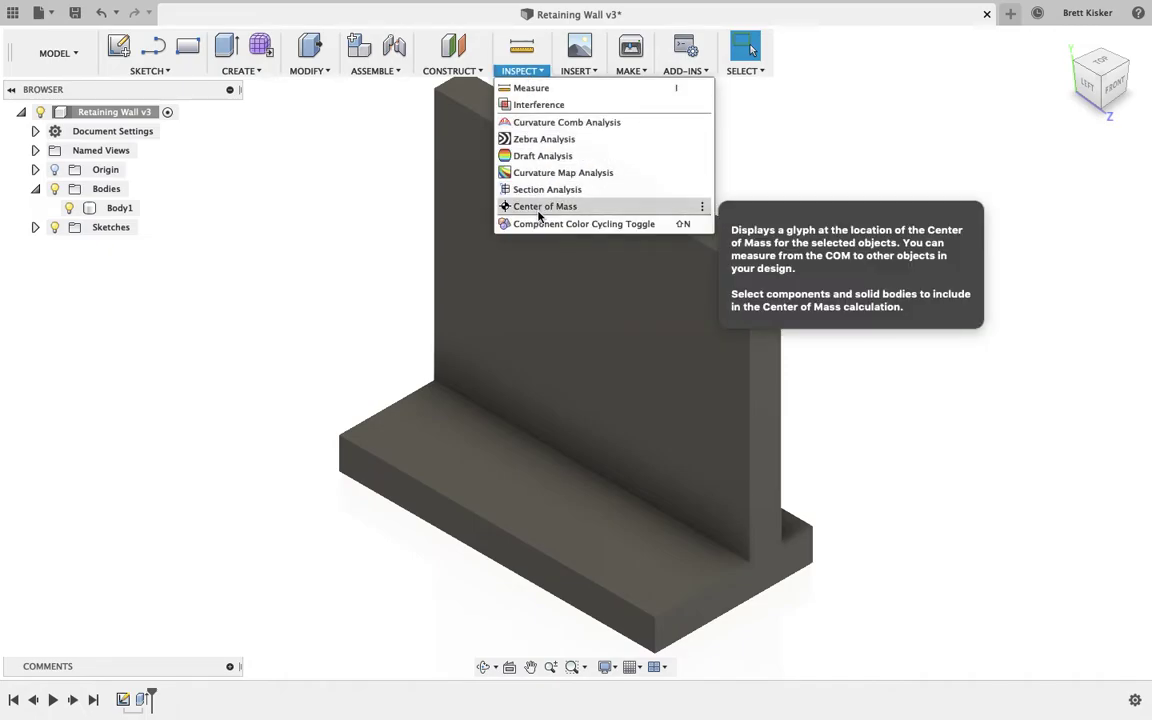
pyautogui.click(539, 207)
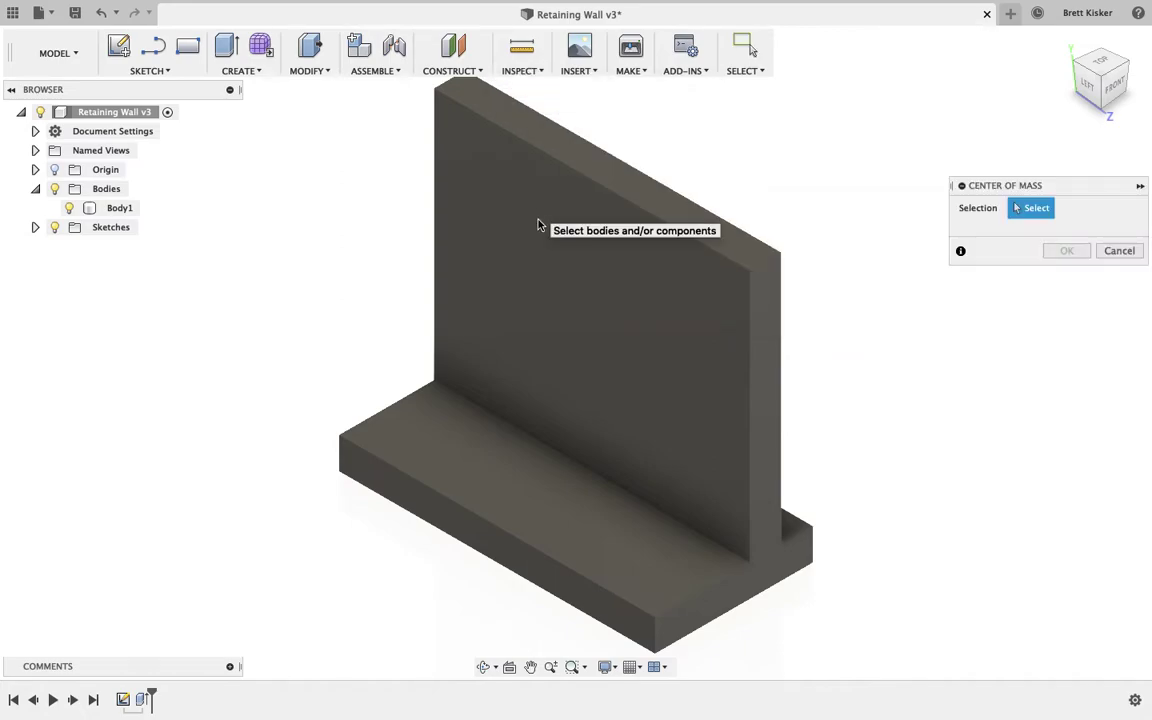
pyautogui.click(558, 283)
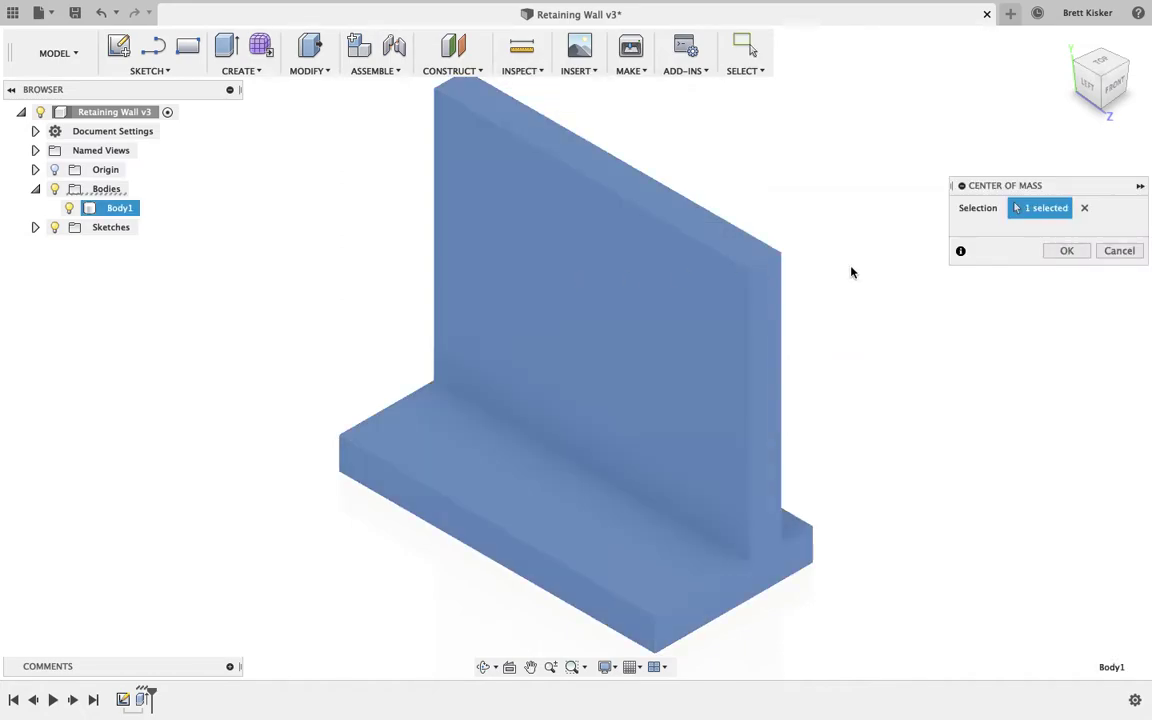
pyautogui.click(1066, 251)
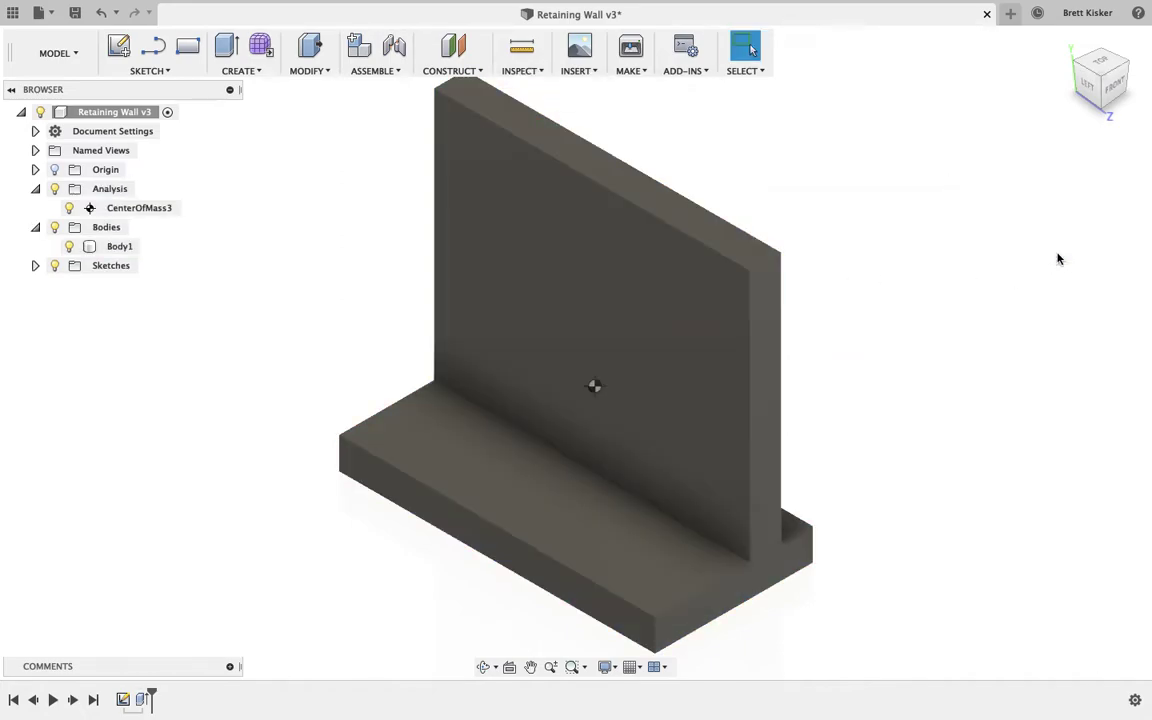
pyautogui.click(1115, 95)
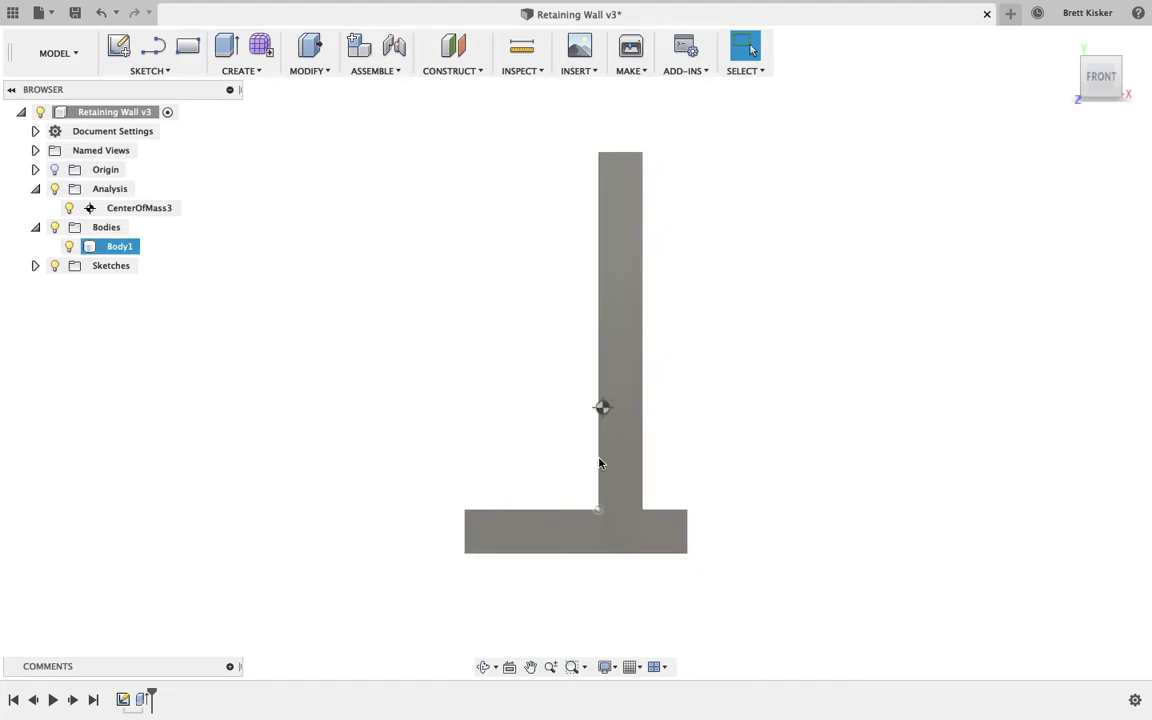
pyautogui.click(607, 420)
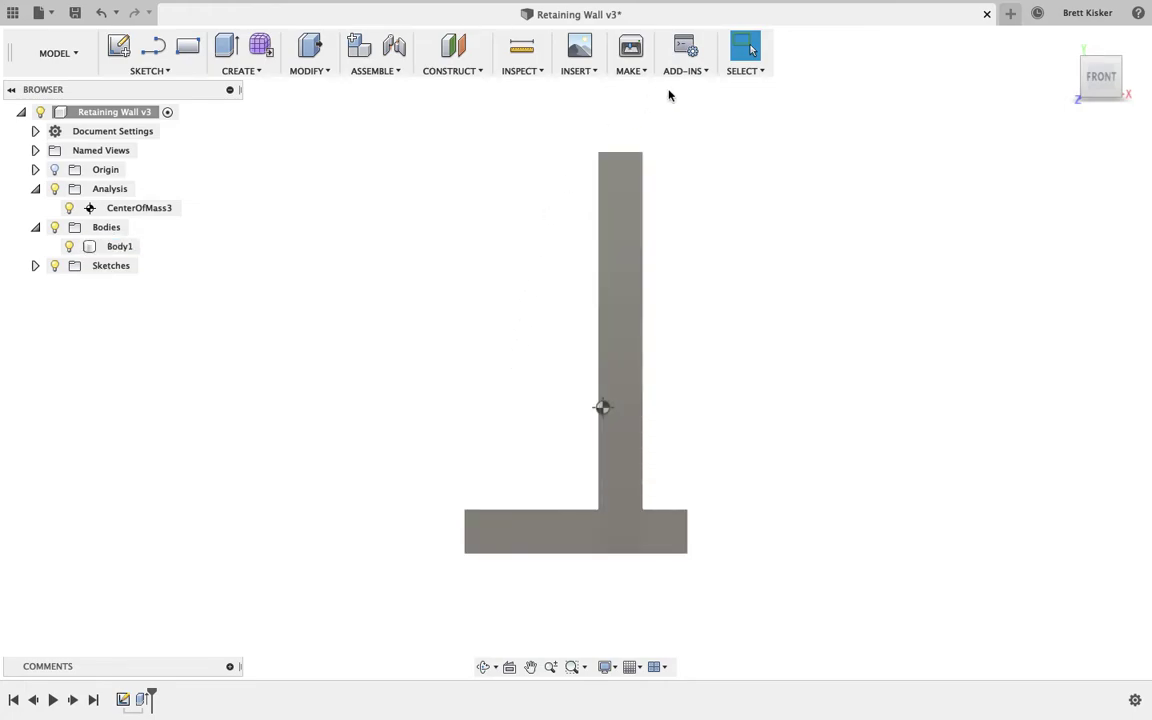
# - Measure 3.115 ft from the base's front face to CenterOfMass3, then return to the iPad note
pyautogui.moveTo(1088, 77)
pyautogui.click(1083, 62)
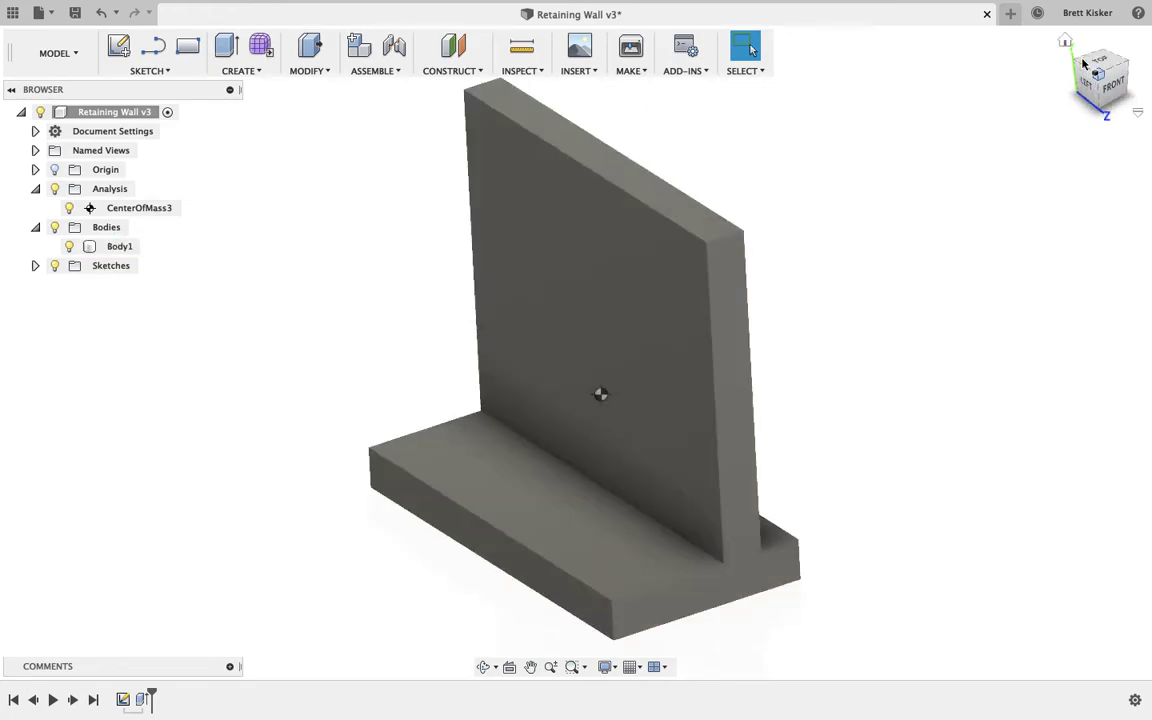
pyautogui.click(520, 50)
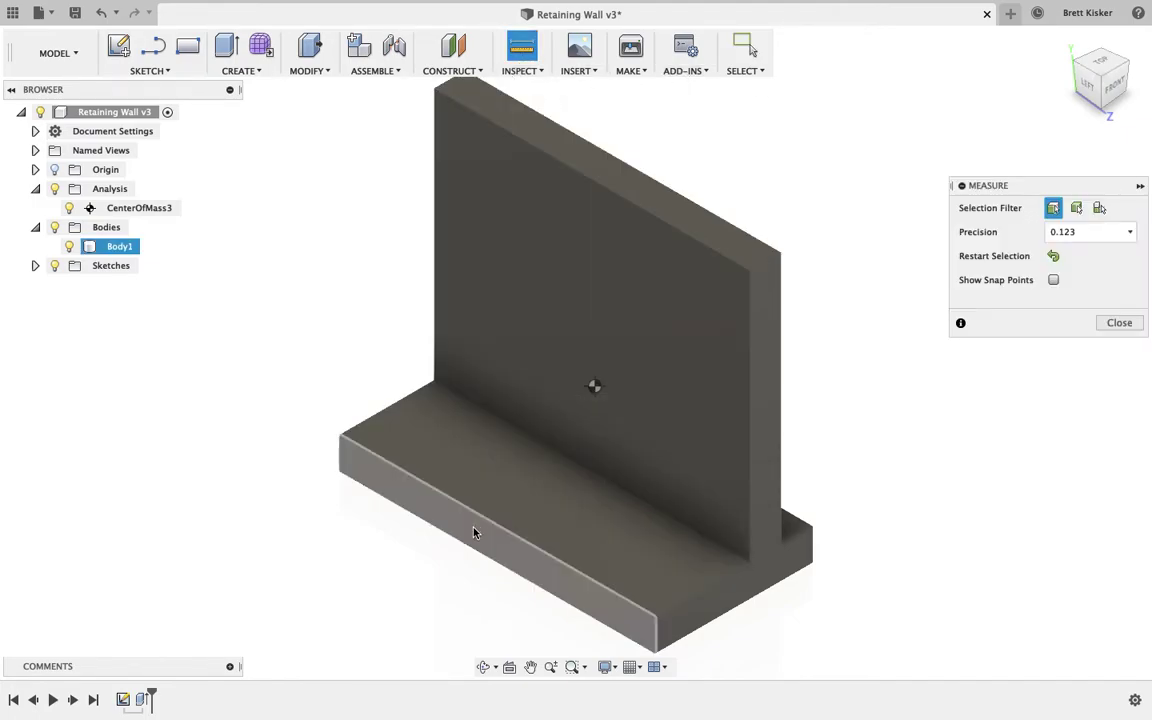
pyautogui.click(474, 532)
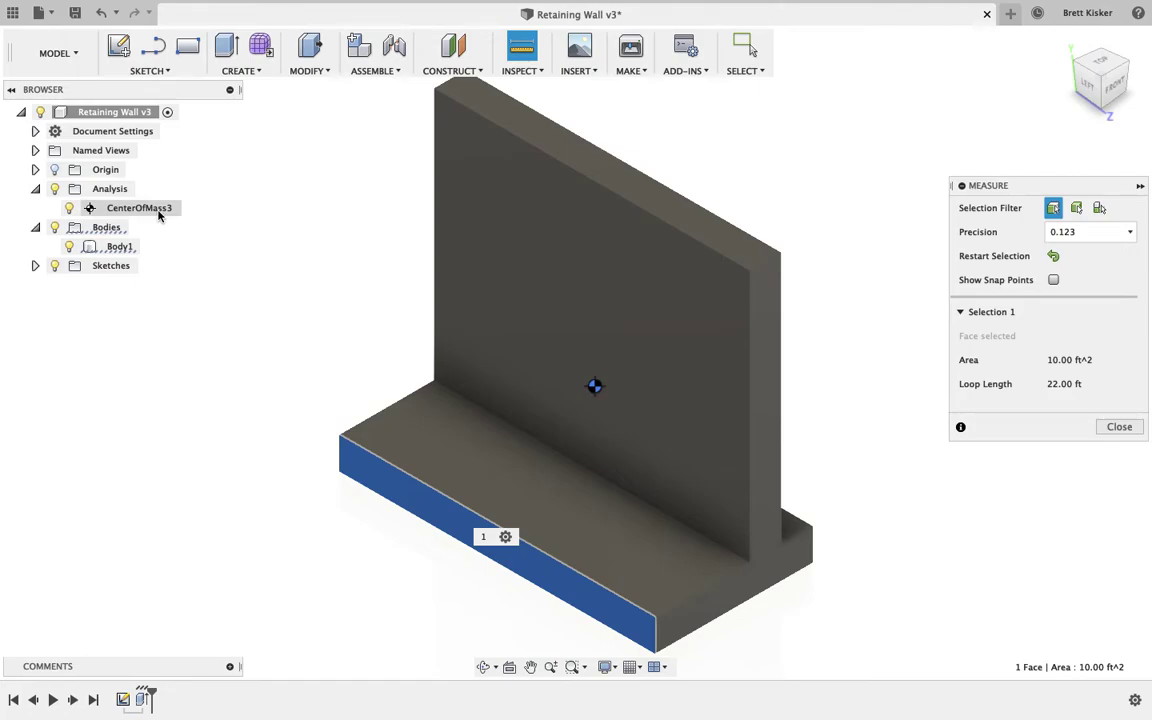
pyautogui.click(140, 208)
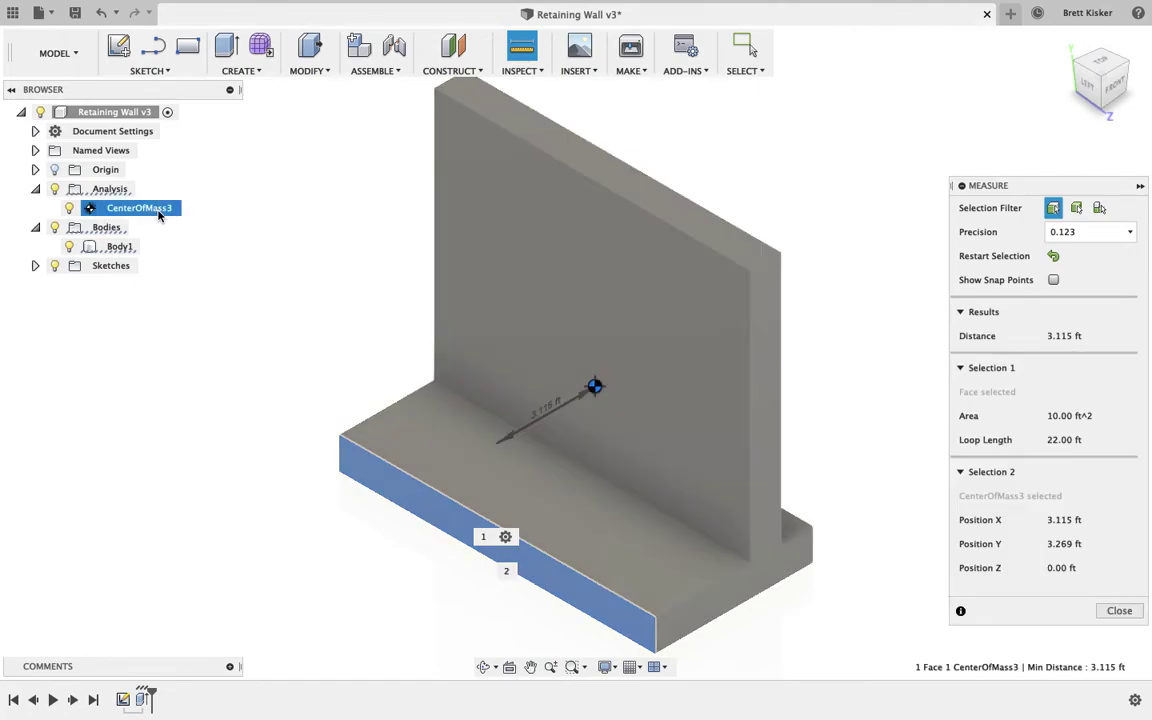
pyautogui.click(1118, 87)
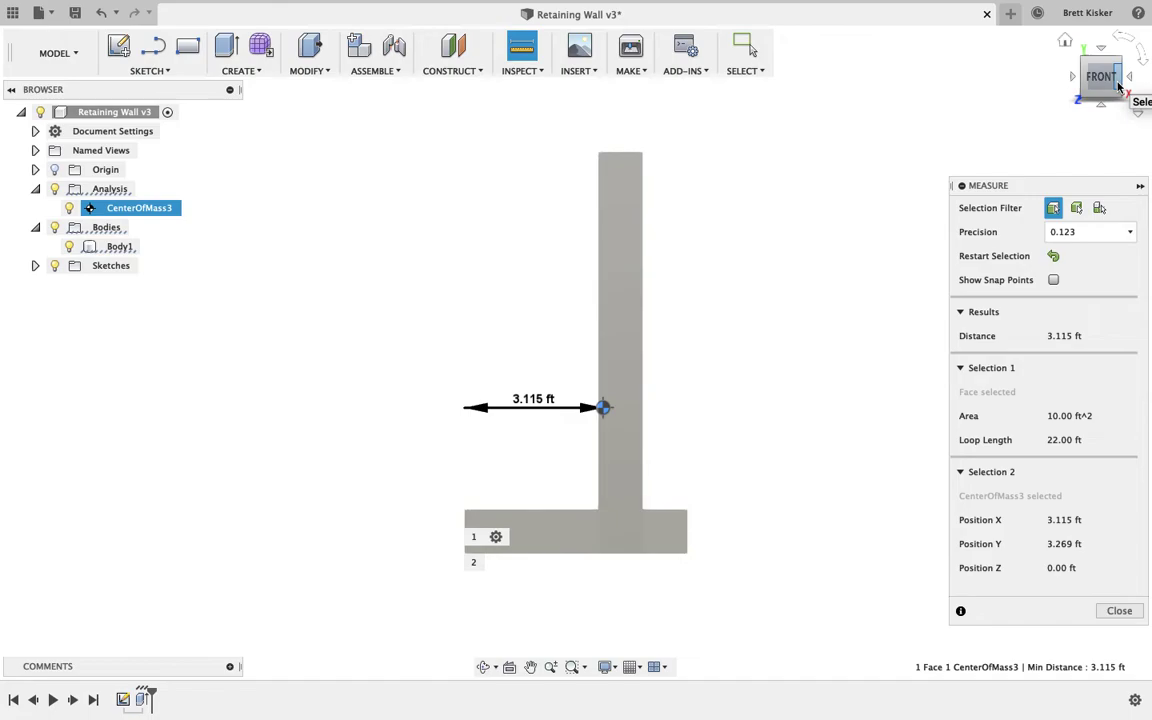
pyautogui.hotkey('ctrl', 'Right')
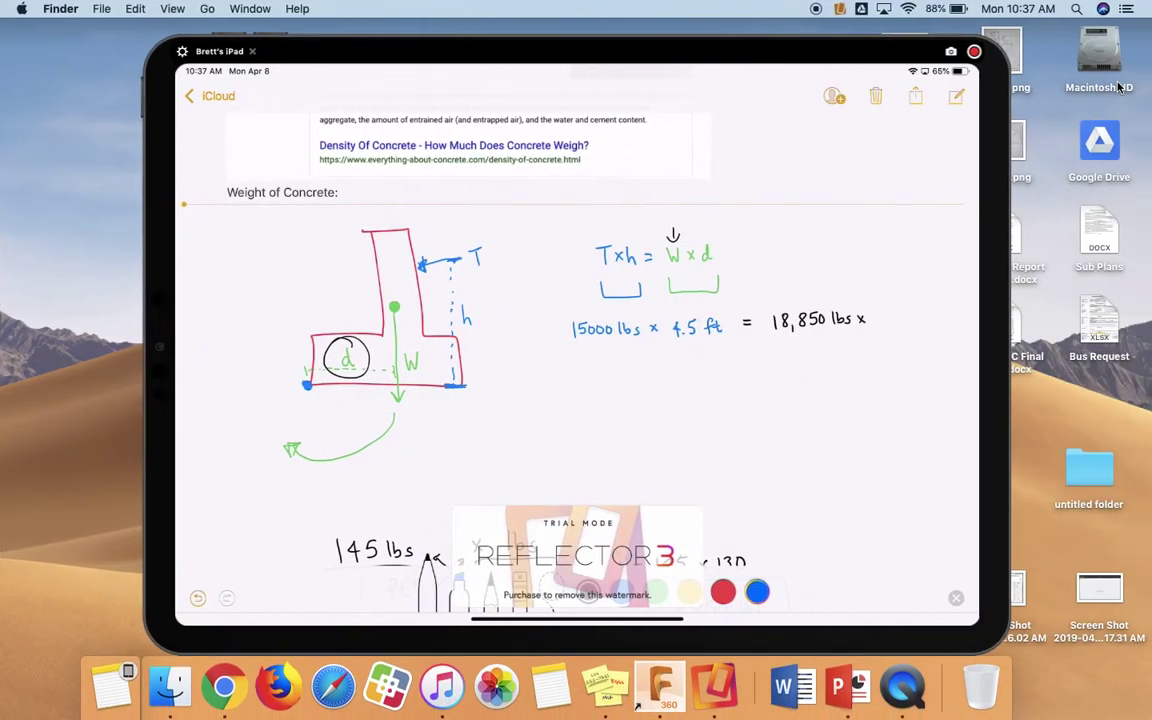
# - Scroll the note up and back down to the Weight of Concrete sketch and tipping equation
pyautogui.scroll(15, 577, 350)
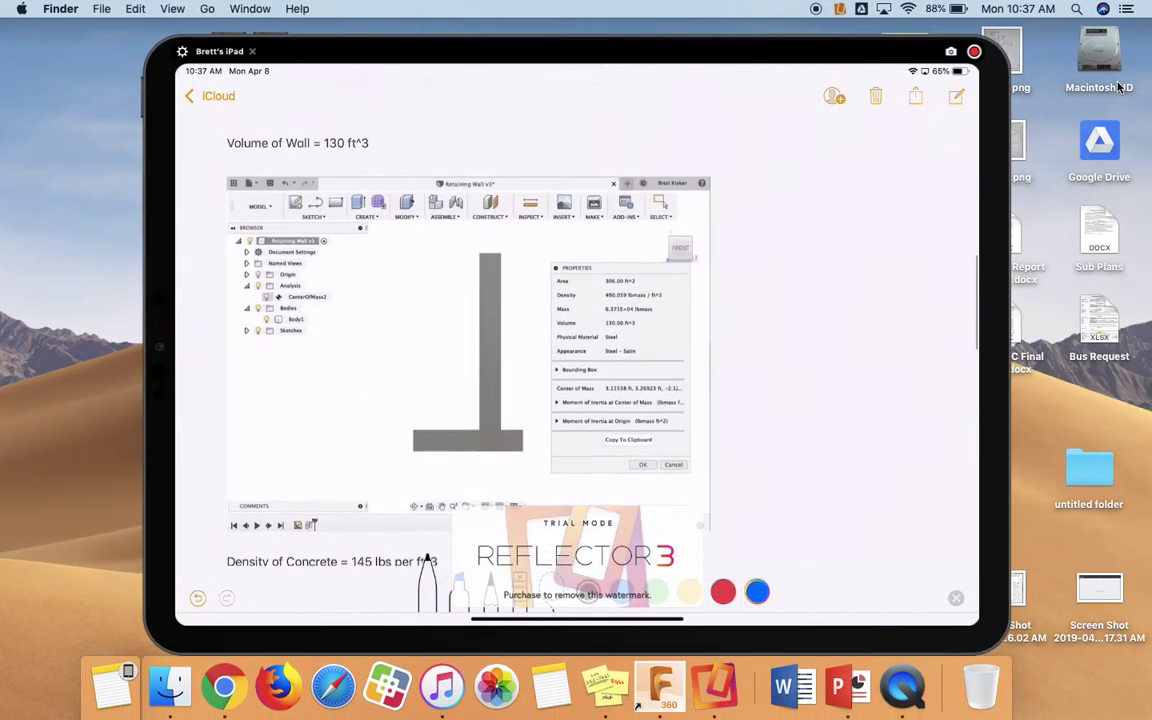
pyautogui.scroll(2, 468, 330)
pyautogui.scroll(-3, 468, 330)
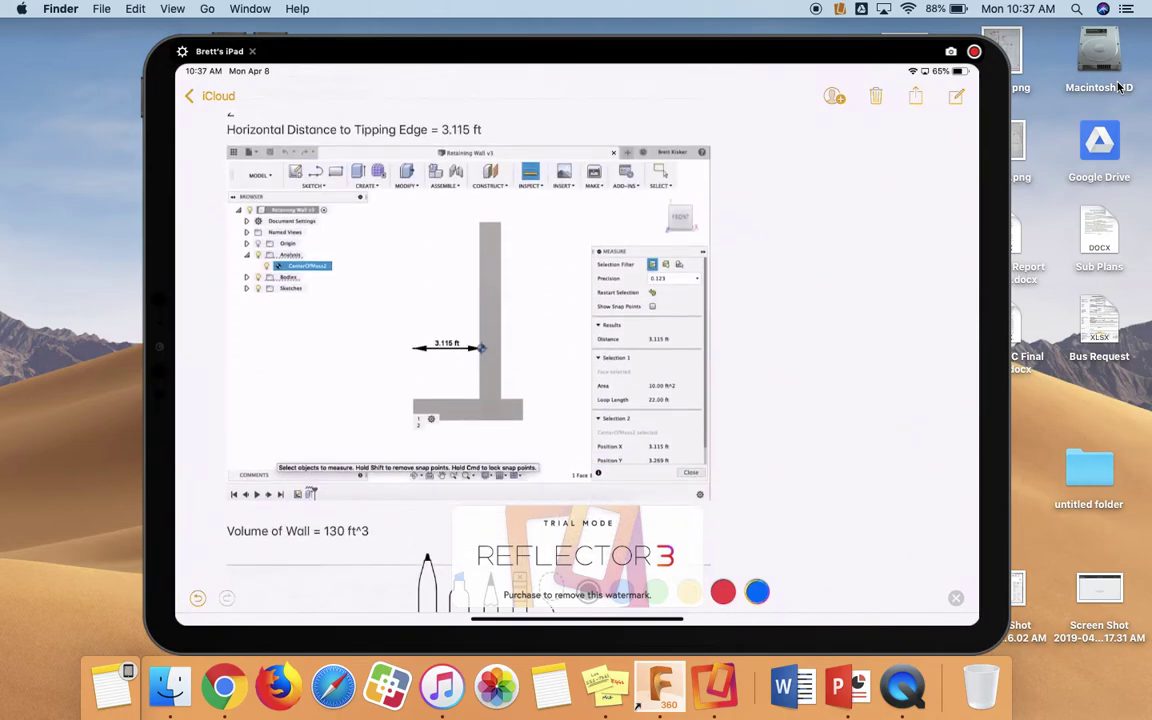
pyautogui.scroll(-15, 577, 340)
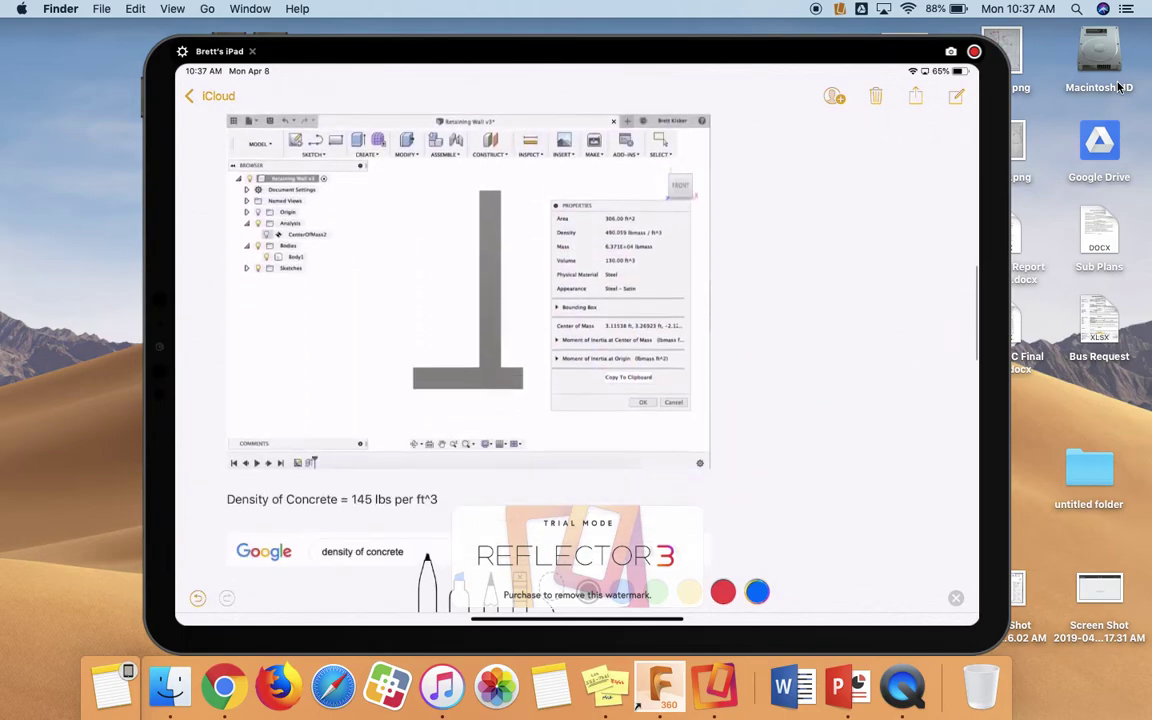
pyautogui.scroll(-2, 577, 340)
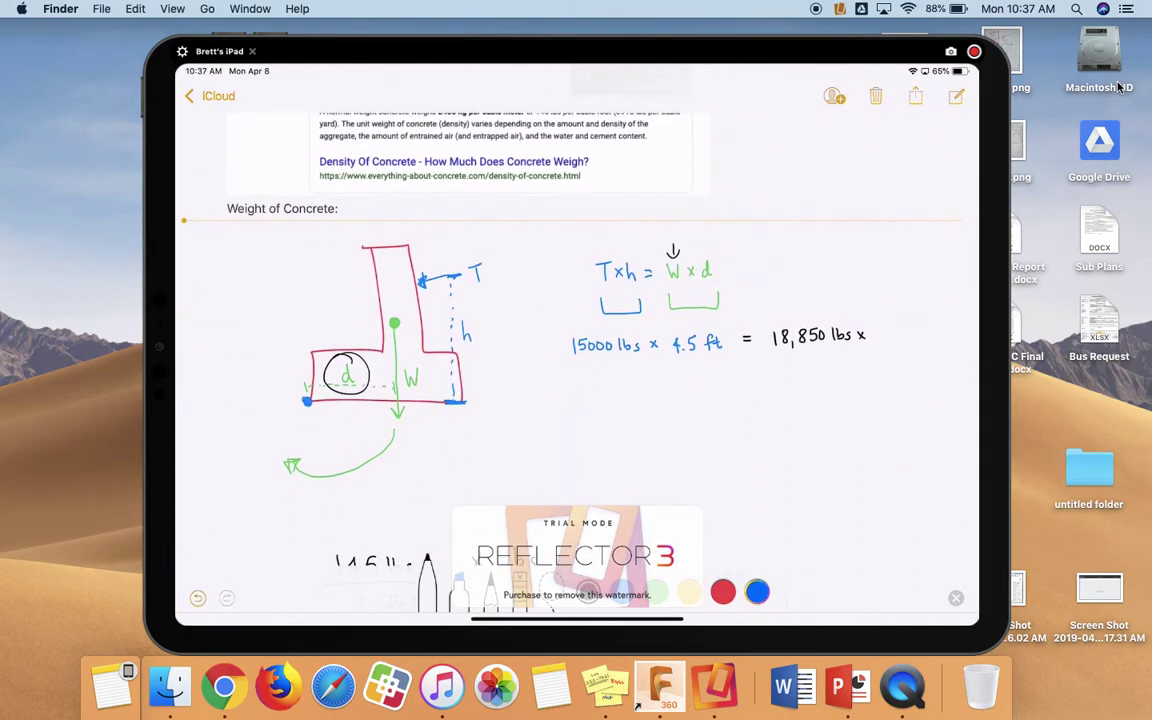
# - Write 3.115 ft after 18,850 lbs × in the tipping equation
pyautogui.moveTo(877, 331); pyautogui.dragTo(927, 337)
pyautogui.moveTo(930, 330)
pyautogui.mouseDown()
pyautogui.moveTo(931, 345)
pyautogui.moveTo(934, 336)
pyautogui.mouseUp()
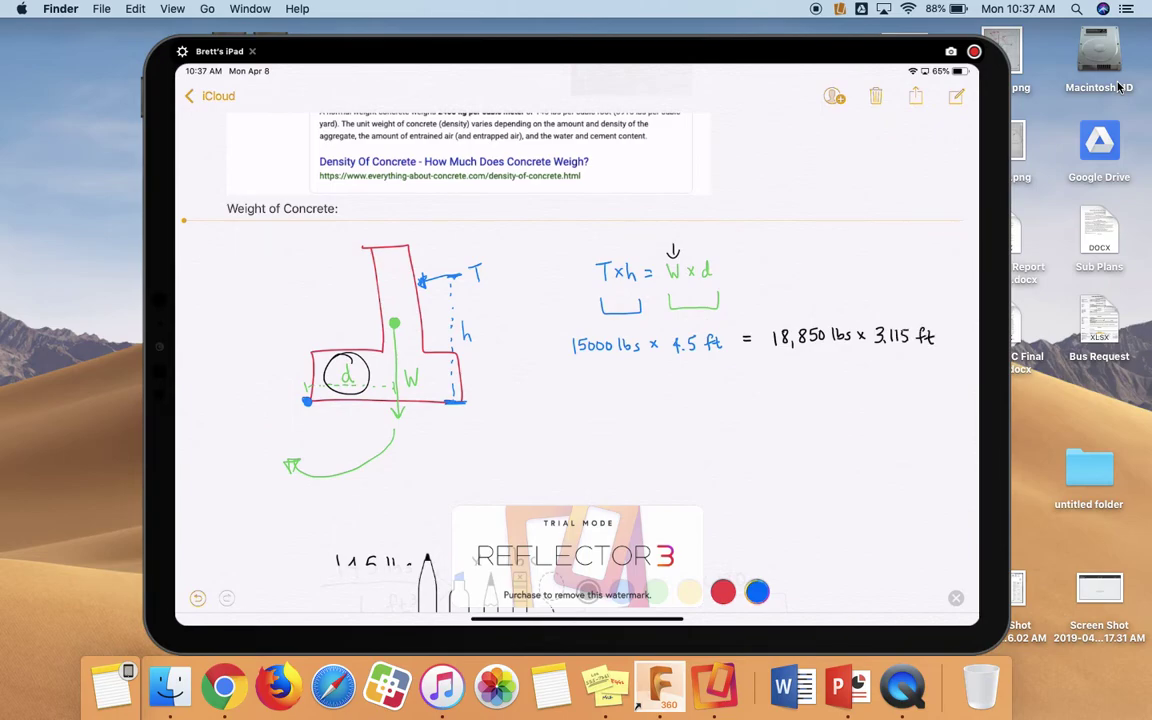